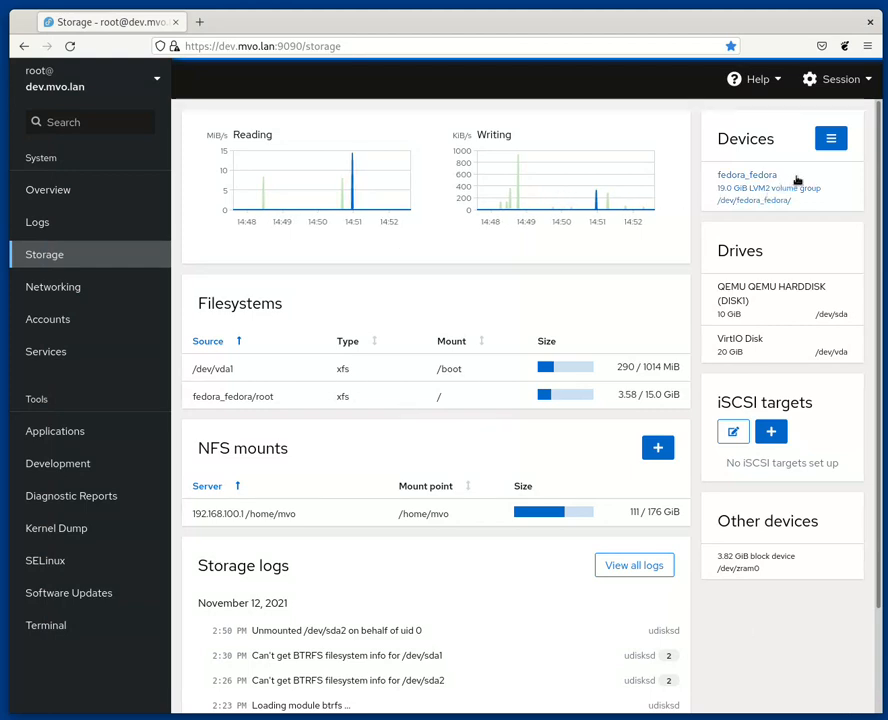
Step: Create a BTRFS volume named volume0 using the /dev/sda1 partition
{"action": "left_click", "coordinate": [830, 138]}
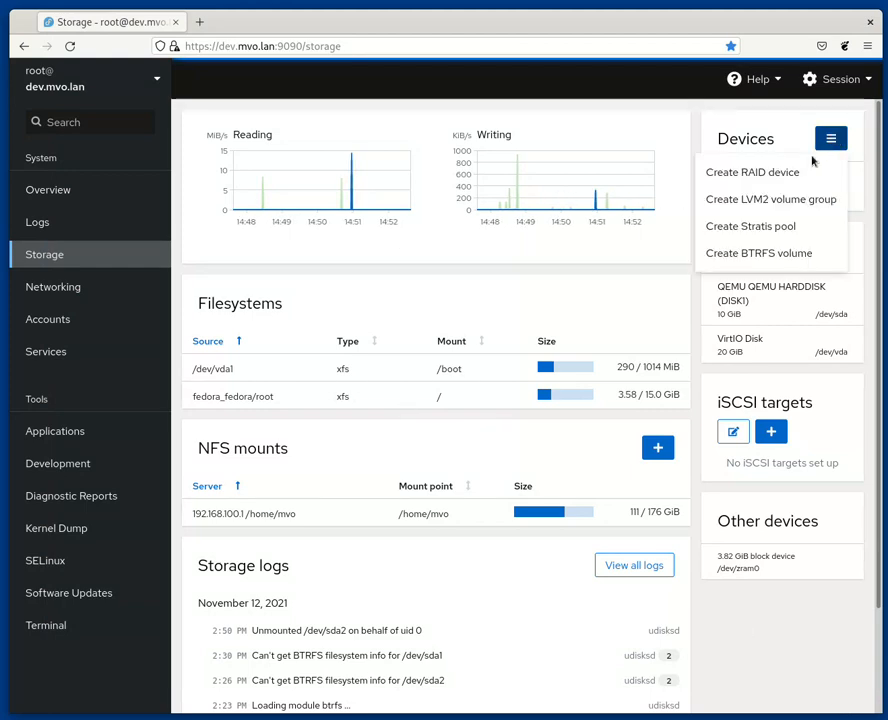
{"action": "left_click", "coordinate": [791, 256]}
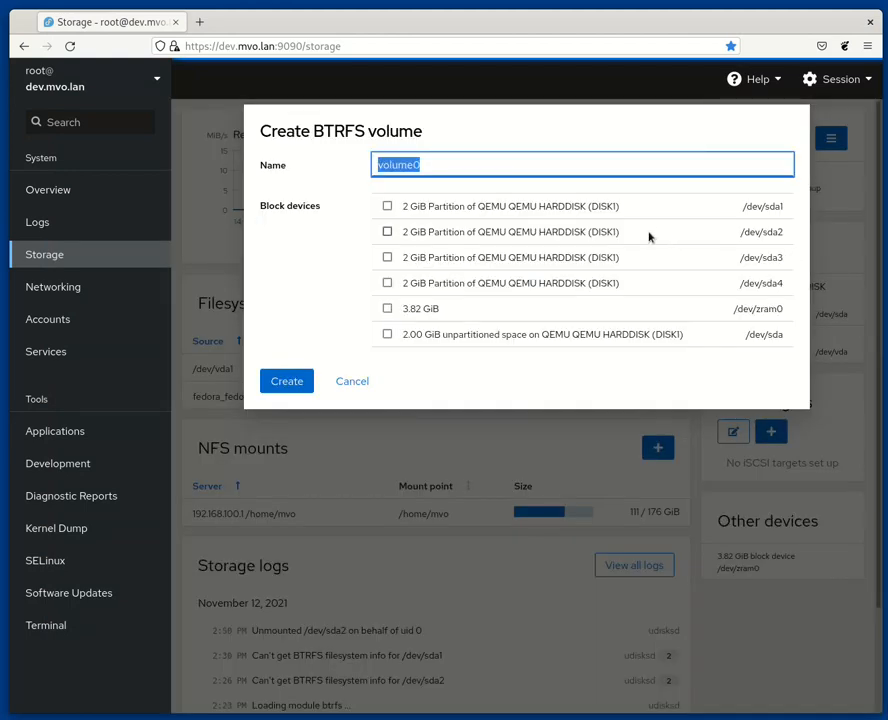
{"action": "left_click", "coordinate": [469, 209]}
{"action": "left_click", "coordinate": [469, 209]}
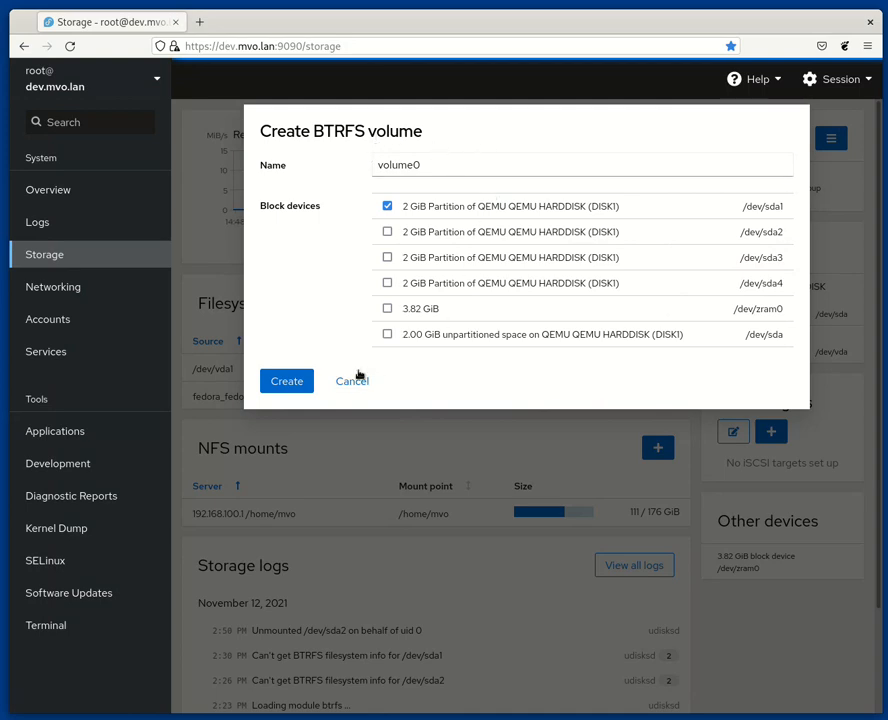
{"action": "left_click", "coordinate": [300, 382]}
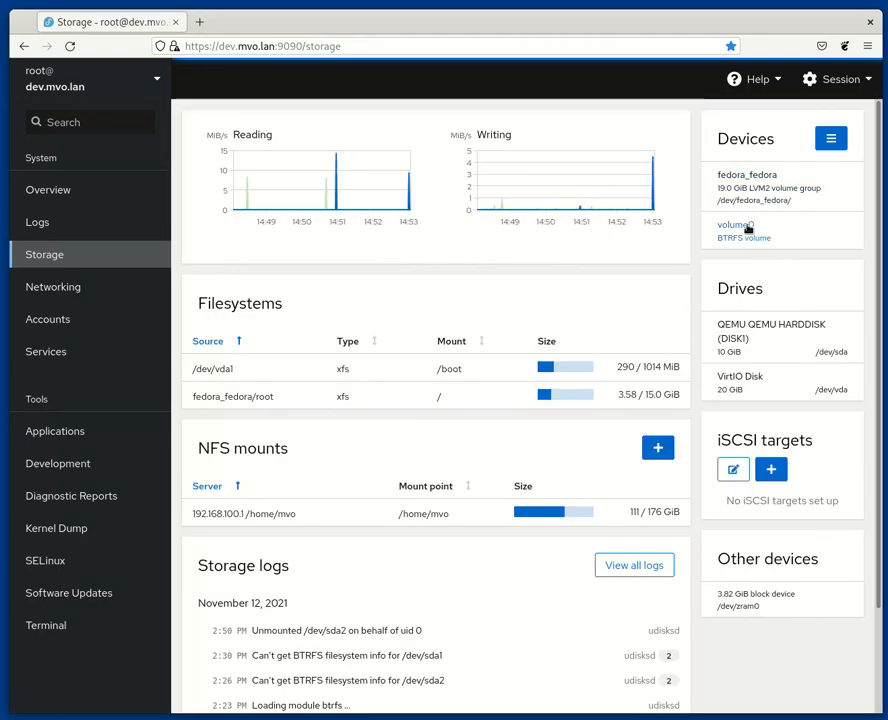
Step: Open volume0, mount it on /run/btrfs/volume0, and view the root subvolume's filesystem details
{"action": "left_click", "coordinate": [747, 228]}
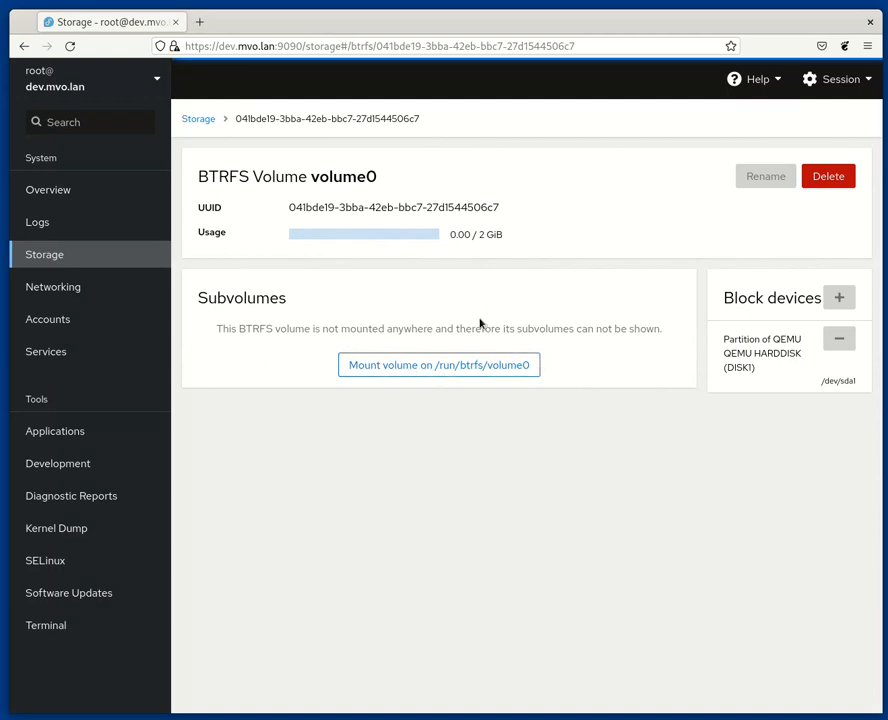
{"action": "left_click", "coordinate": [444, 367]}
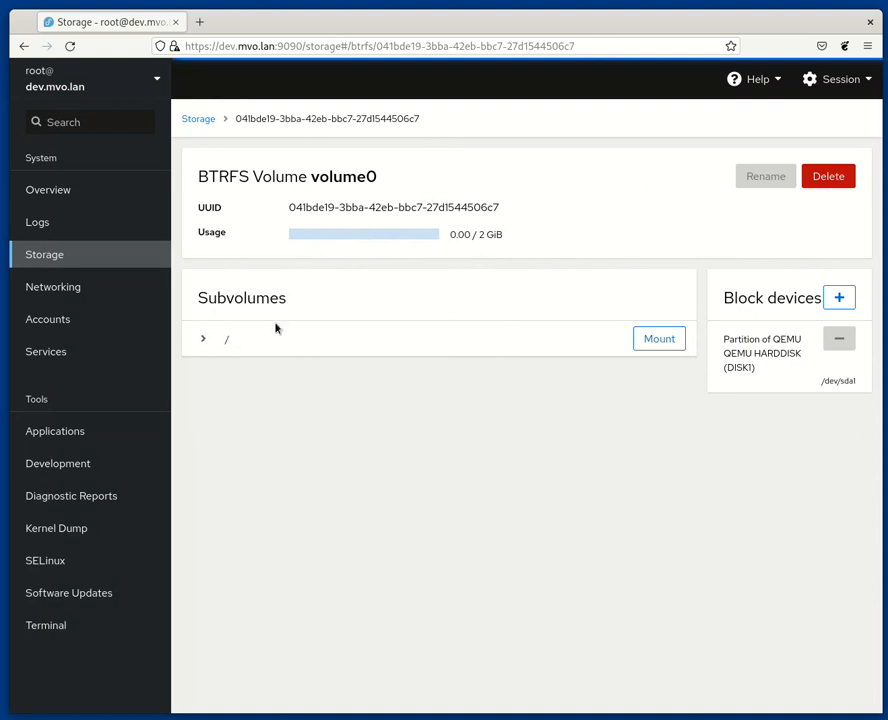
{"action": "left_click", "coordinate": [203, 341]}
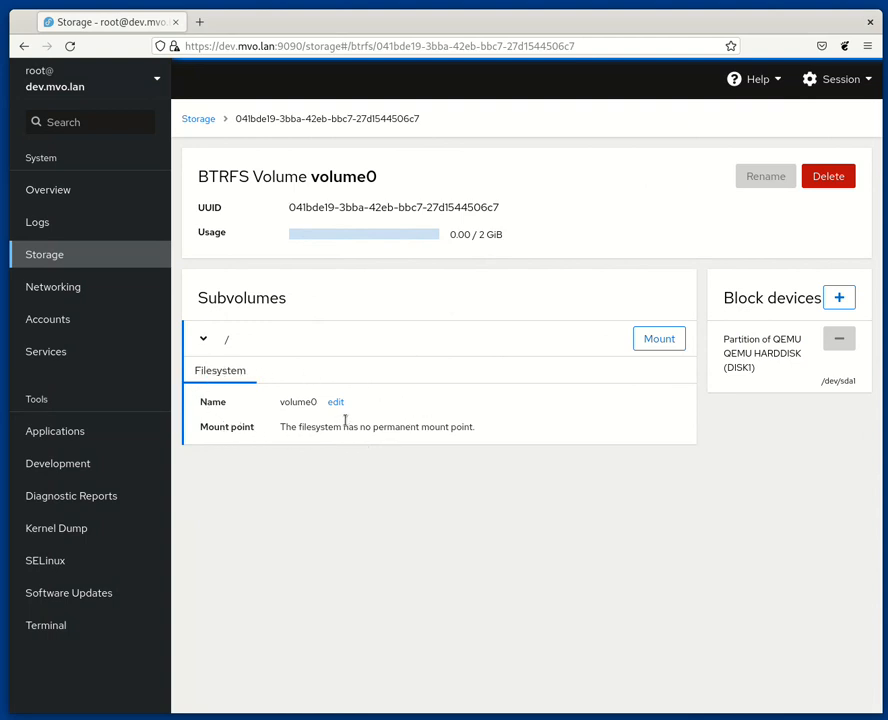
{"action": "left_click", "coordinate": [205, 341]}
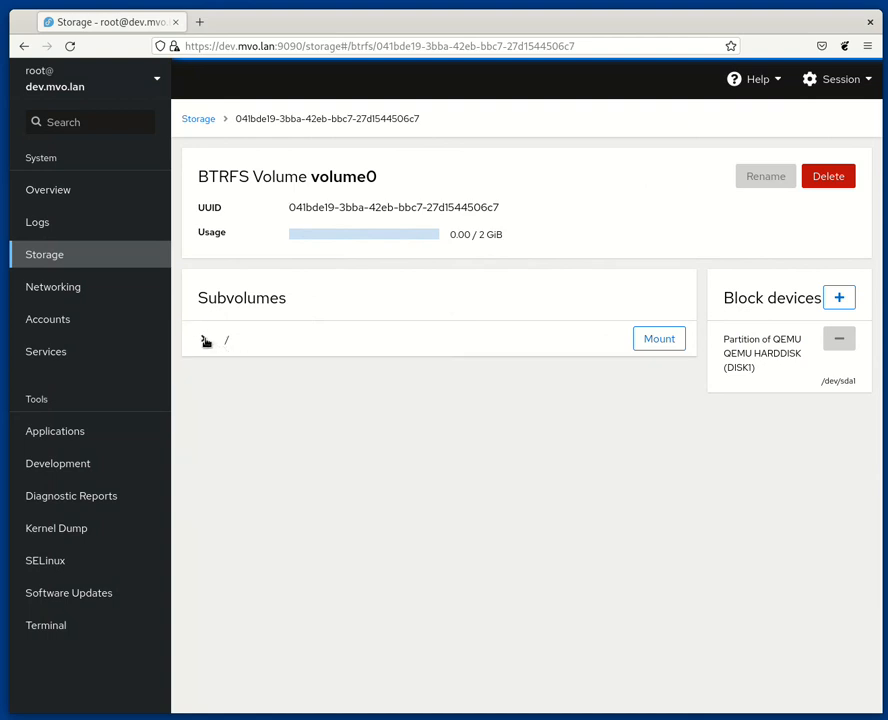
Step: Mount the root subvolume at /mnt/butter
{"action": "left_click", "coordinate": [665, 341]}
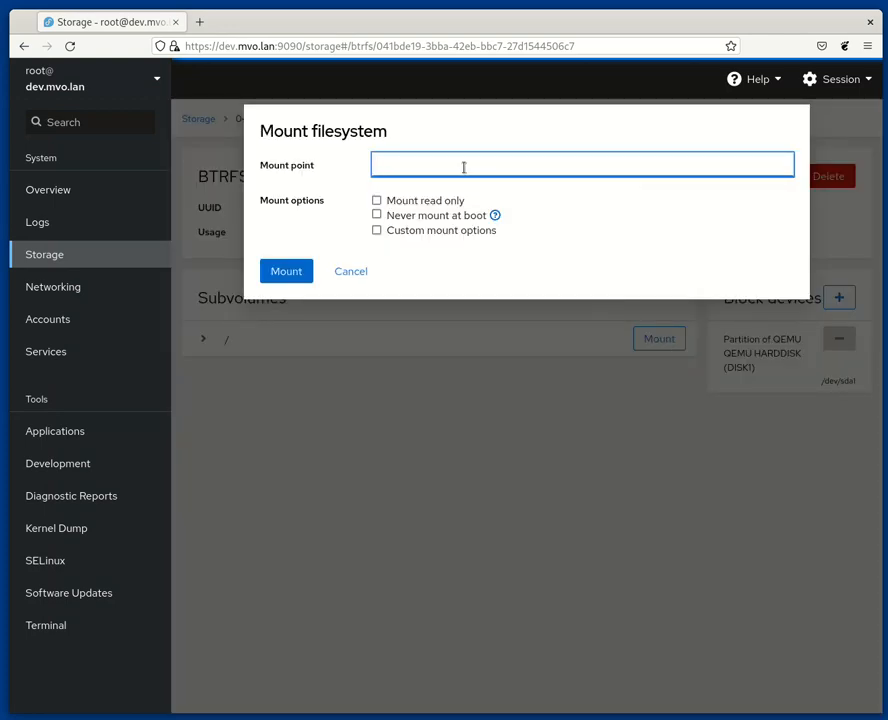
{"action": "type", "text": "/mnt/butter"}
{"action": "left_click", "coordinate": [294, 270]}
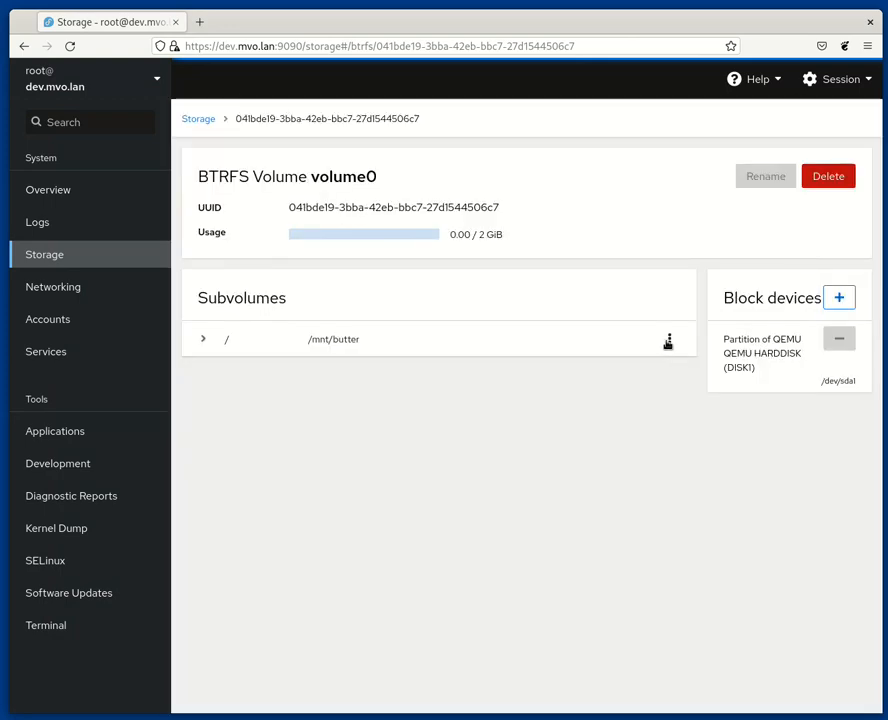
Step: Create a subvolume foo under the root subvolume, mounted now at /mnt/foo
{"action": "left_click", "coordinate": [669, 341]}
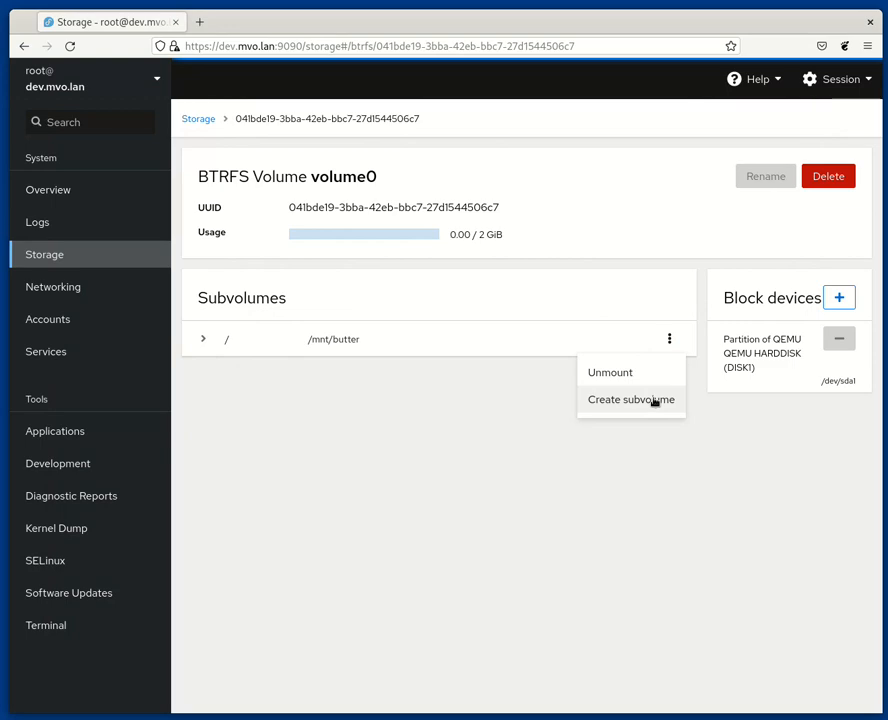
{"action": "left_click", "coordinate": [655, 400]}
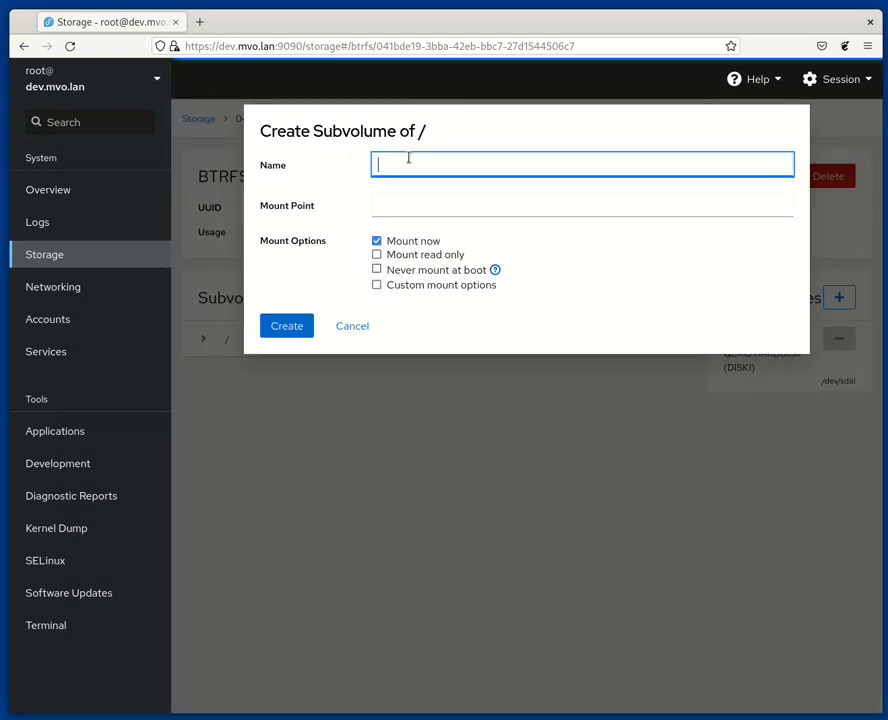
{"action": "type", "text": "foo"}
{"action": "key", "text": "Tab"}
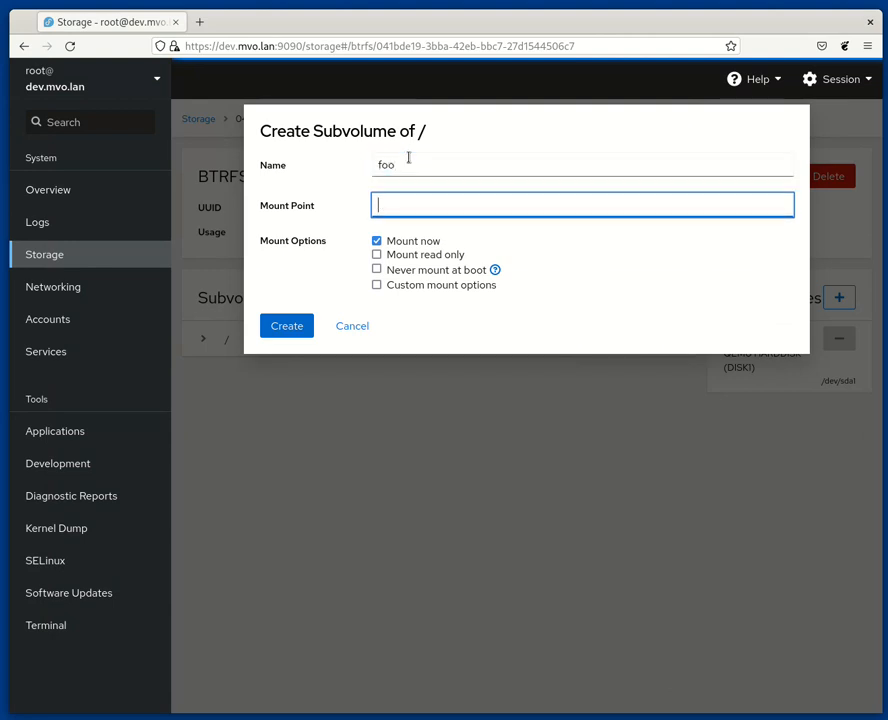
{"action": "type", "text": "/mnt/foo"}
{"action": "left_click", "coordinate": [305, 329]}
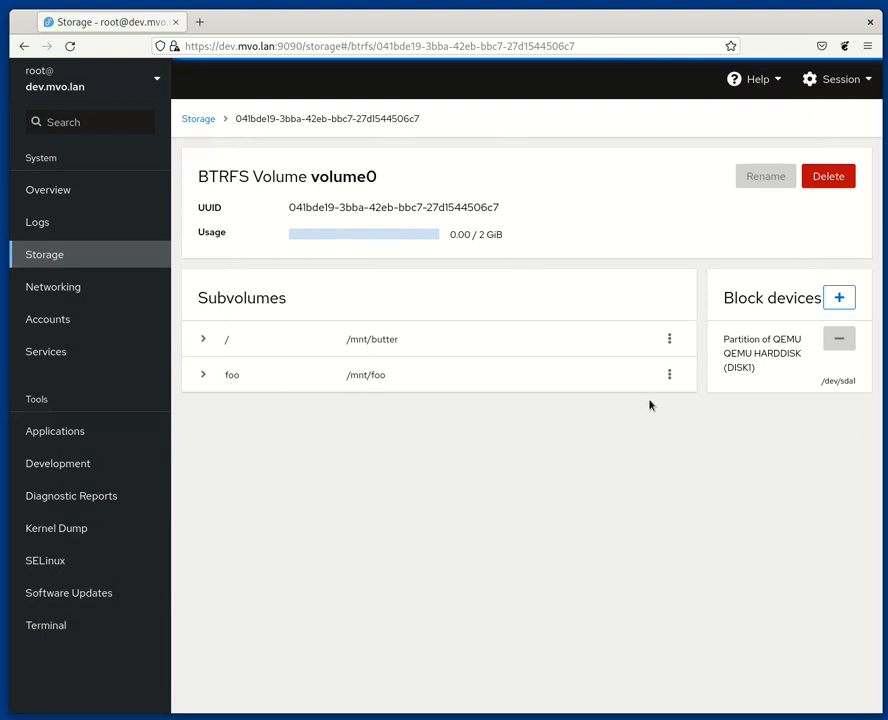
Step: Unmount the root subvolume mounted at /mnt/butter
{"action": "left_click", "coordinate": [670, 375]}
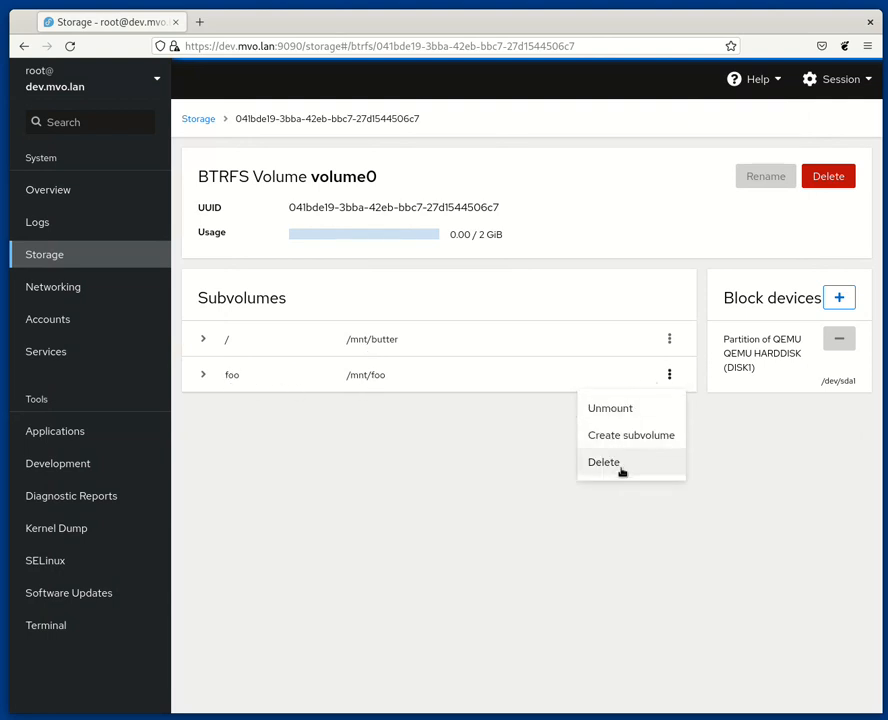
{"action": "left_click", "coordinate": [670, 339]}
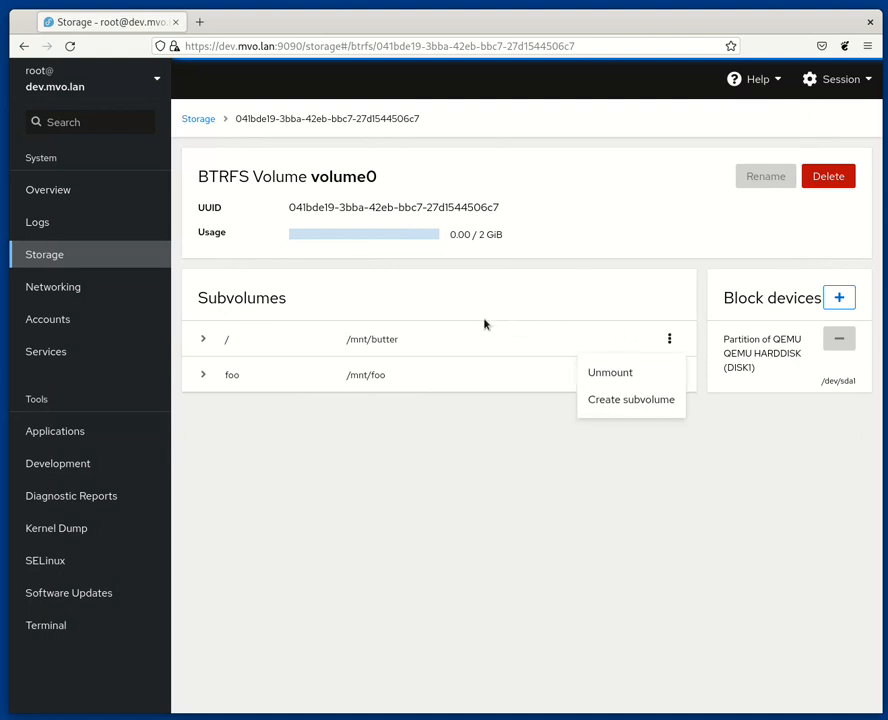
{"action": "left_click", "coordinate": [671, 343]}
{"action": "left_click", "coordinate": [670, 375]}
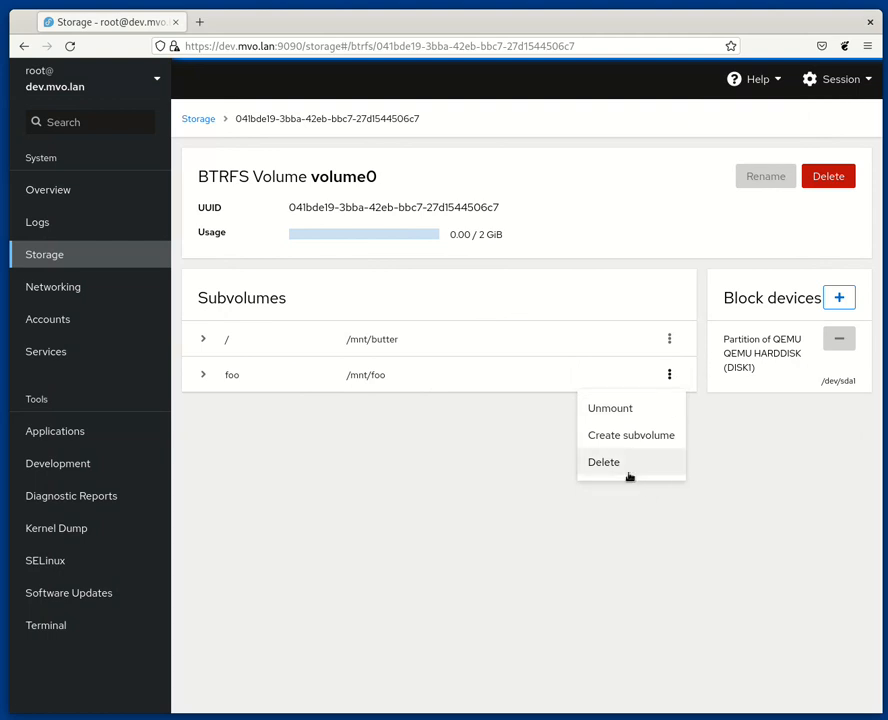
{"action": "left_click", "coordinate": [607, 518]}
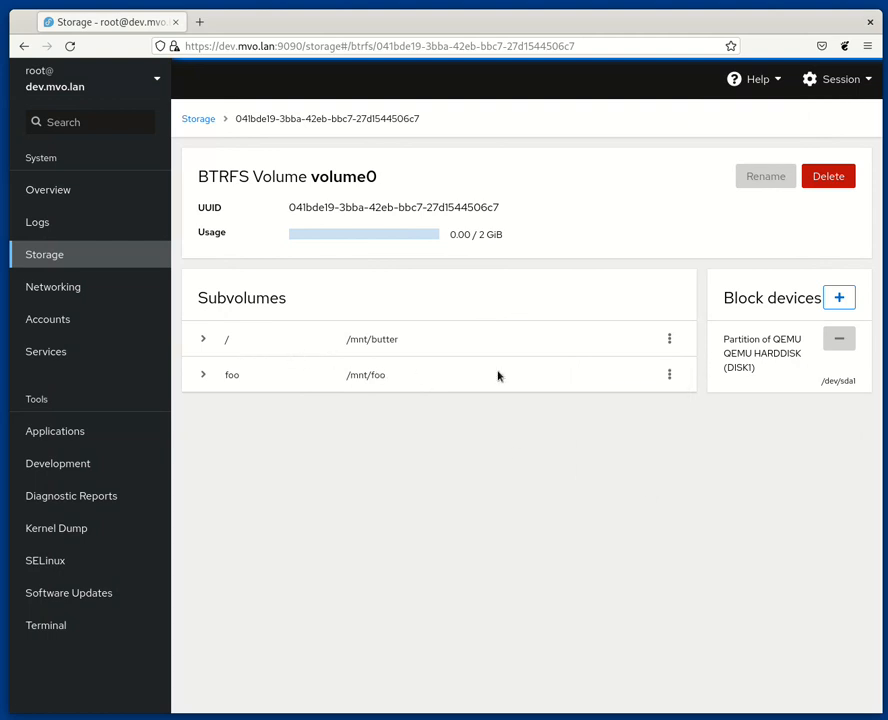
{"action": "left_click", "coordinate": [668, 341]}
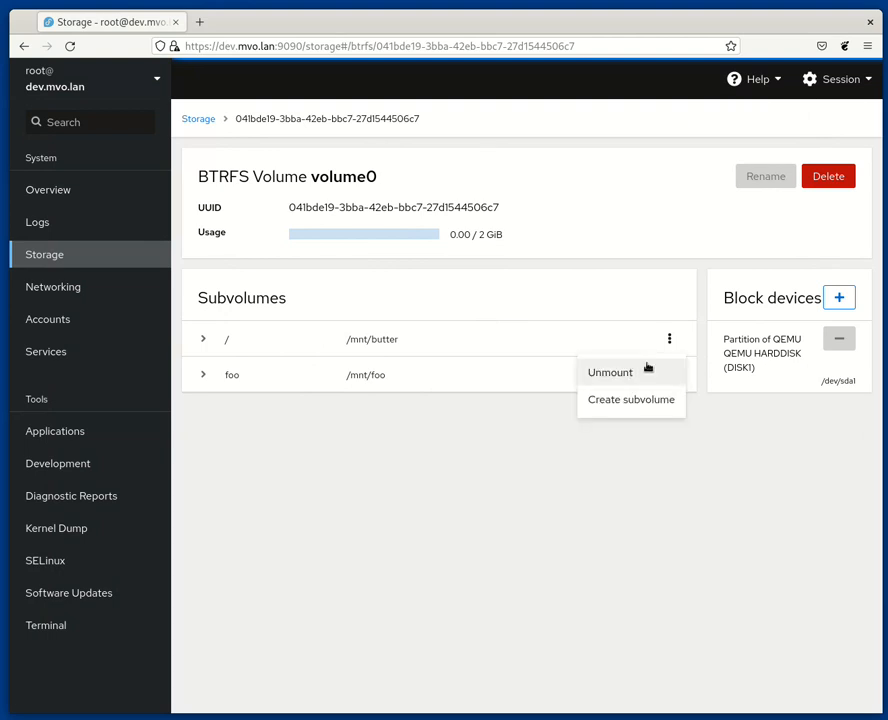
{"action": "left_click", "coordinate": [646, 371]}
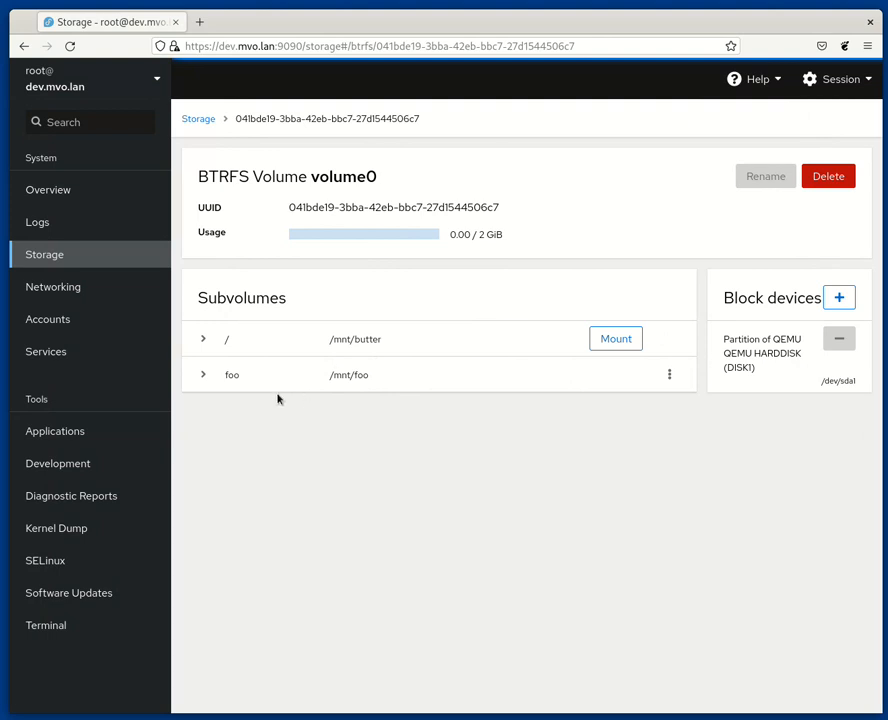
Step: Create a subvolume bar under foo, mounted now at /mnt/bar
{"action": "left_click", "coordinate": [669, 375]}
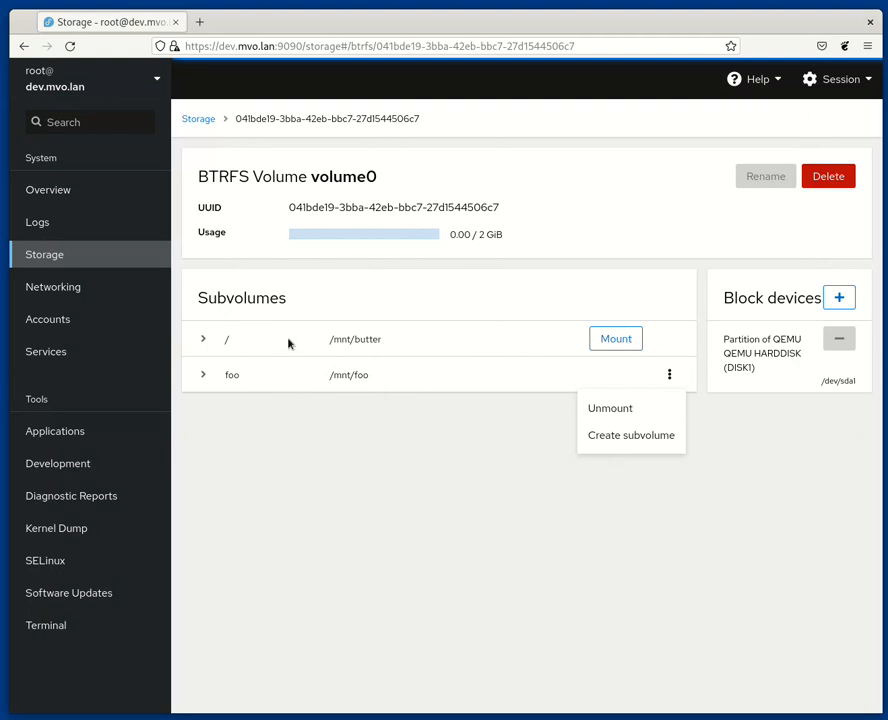
{"action": "left_click", "coordinate": [562, 487]}
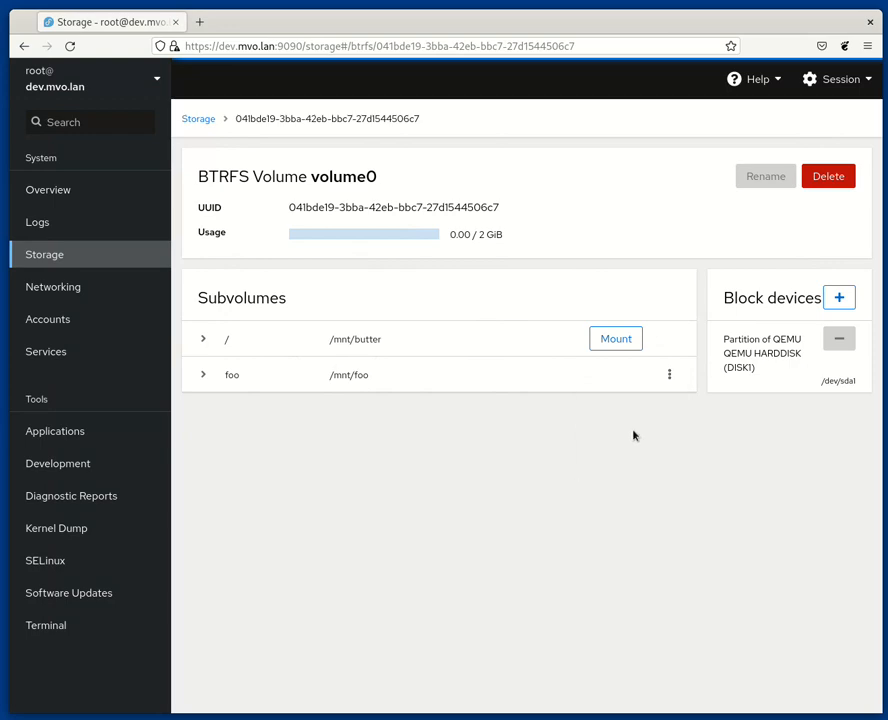
{"action": "left_click", "coordinate": [667, 376]}
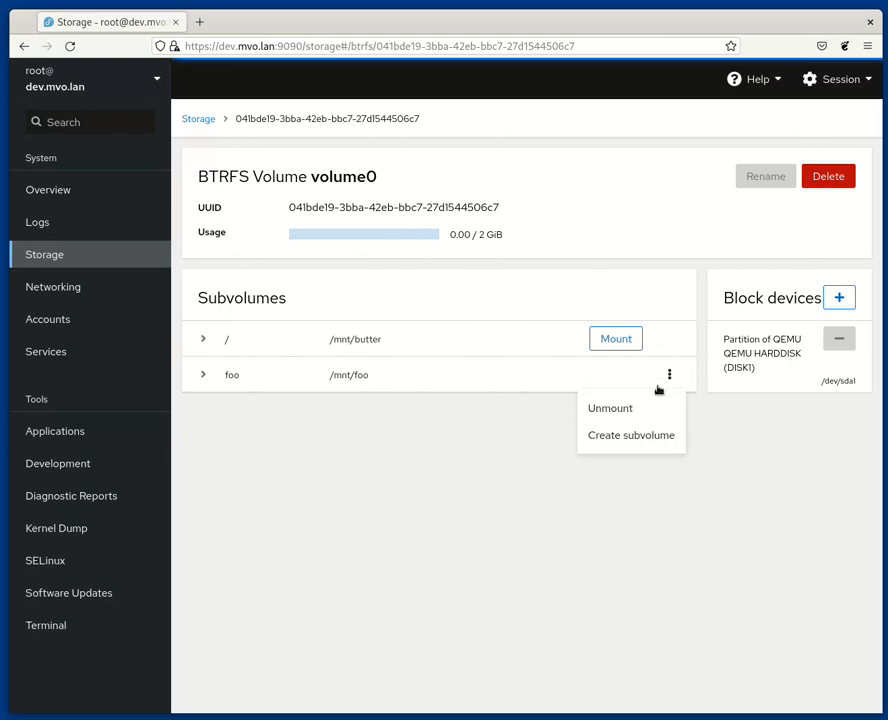
{"action": "left_click", "coordinate": [650, 437]}
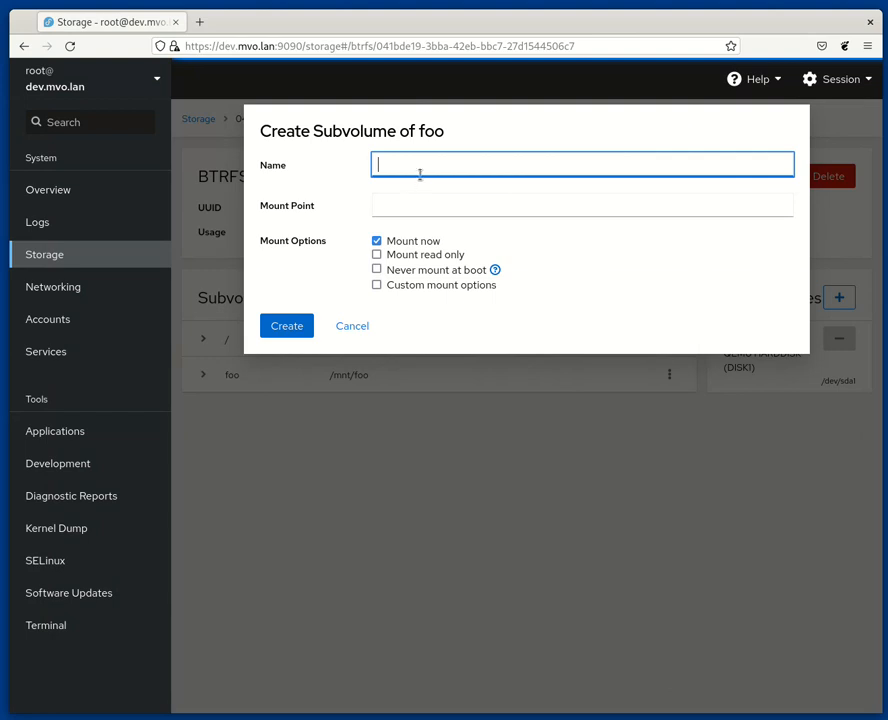
{"action": "type", "text": "bar"}
{"action": "key", "text": "Tab"}
{"action": "type", "text": "/mnt/bar"}
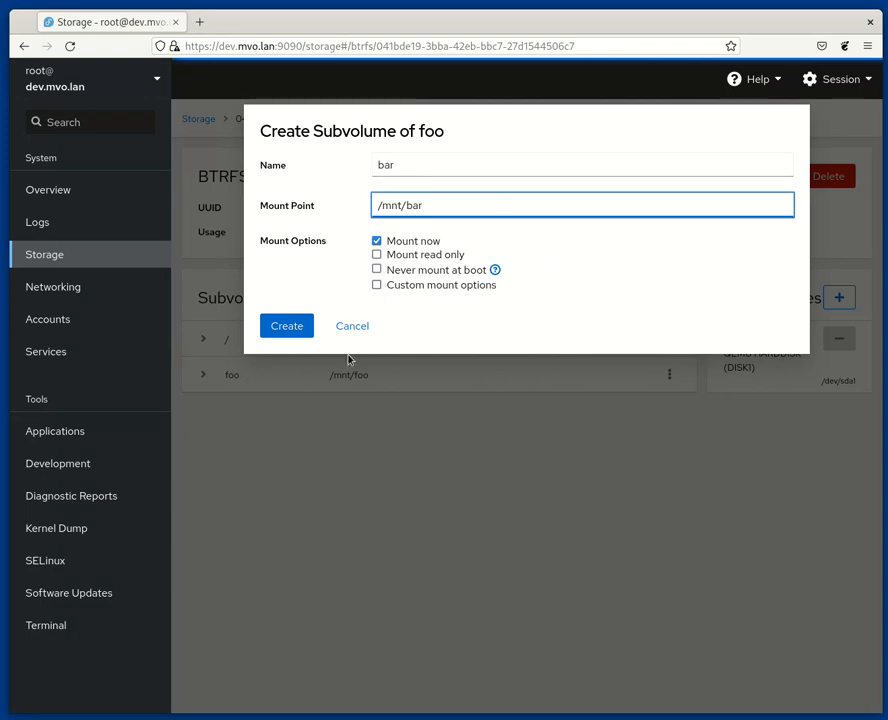
{"action": "left_click", "coordinate": [303, 328]}
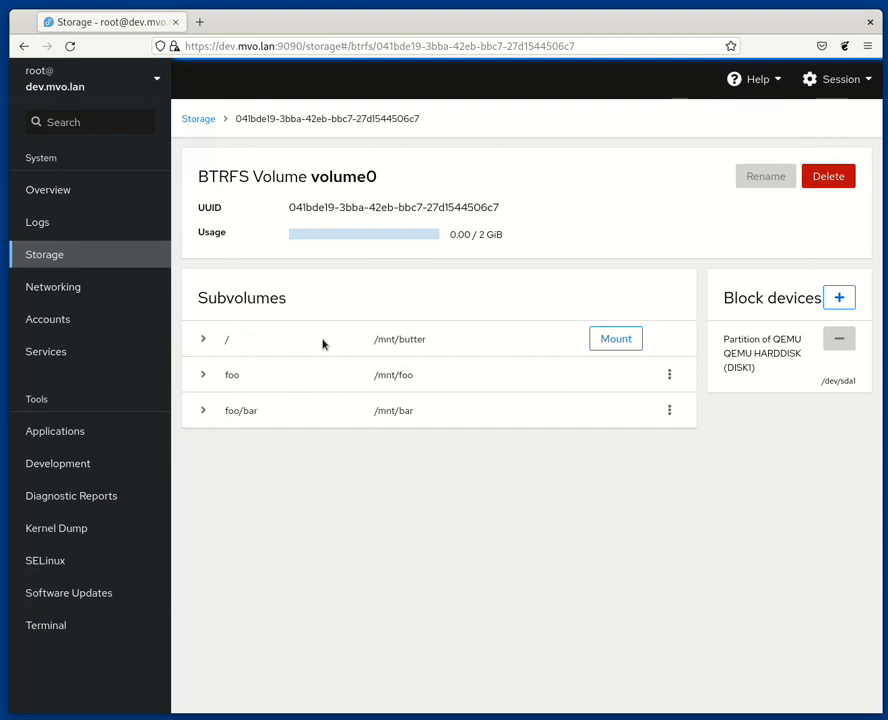
Step: Try to create a nested subvolume one/two/three under foo/bar mounted at /mnt/four, then cancel
{"action": "left_click", "coordinate": [666, 411]}
{"action": "left_click", "coordinate": [653, 472]}
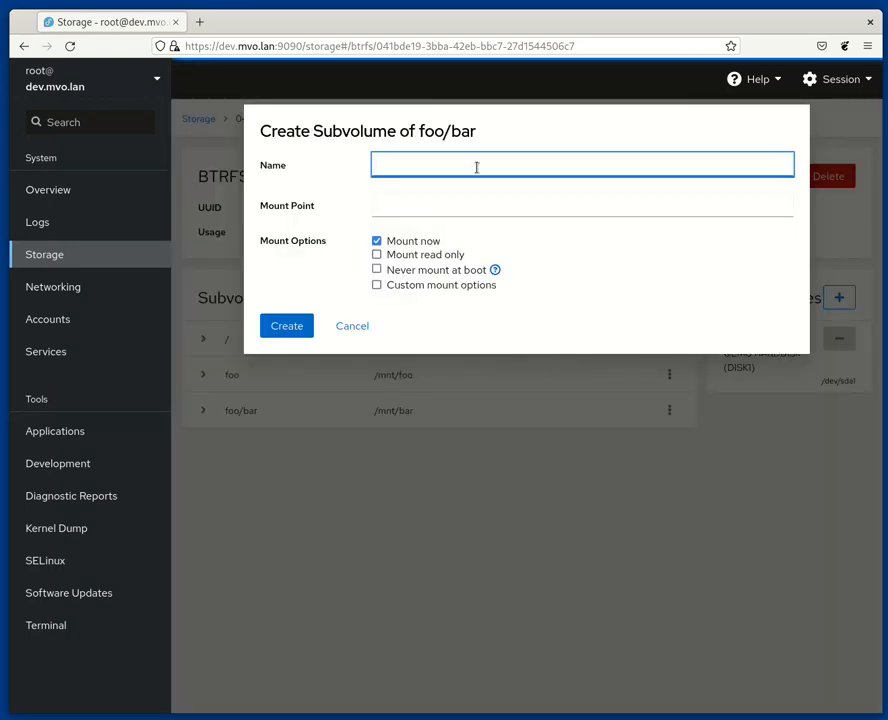
{"action": "type", "text": "one/two/three"}
{"action": "left_click", "coordinate": [498, 206]}
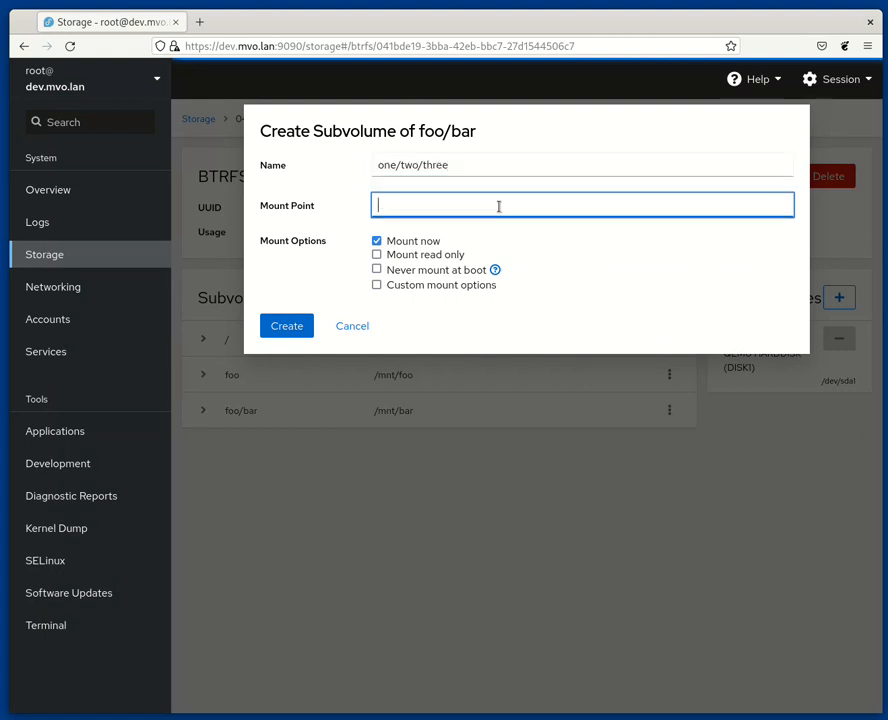
{"action": "type", "text": "/mnt/four"}
{"action": "left_click", "coordinate": [291, 327]}
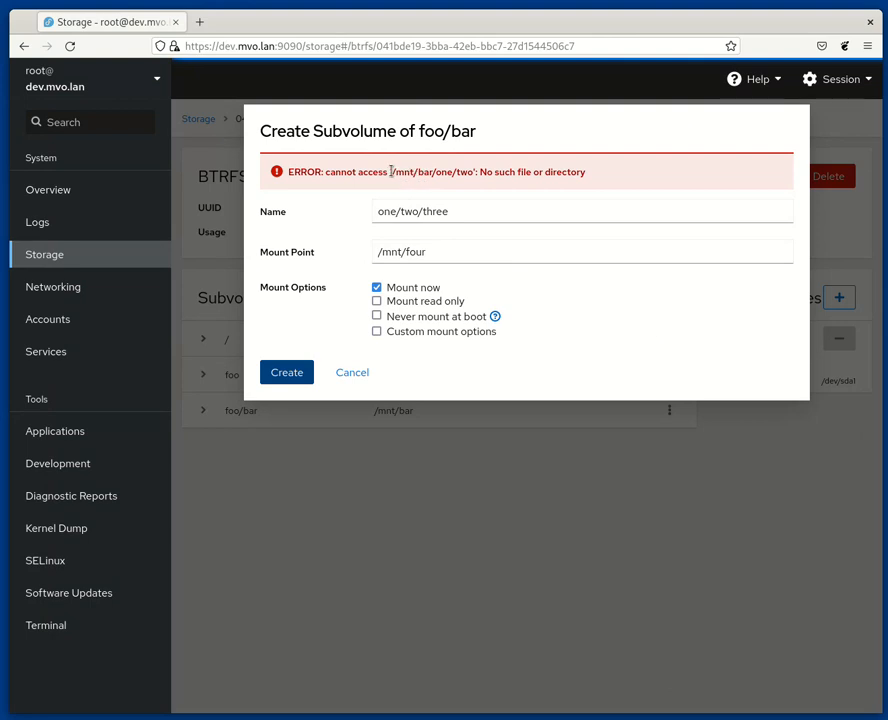
{"action": "left_click_drag", "start_coordinate": [391, 172], "coordinate": [475, 172]}
{"action": "left_click", "coordinate": [427, 174]}
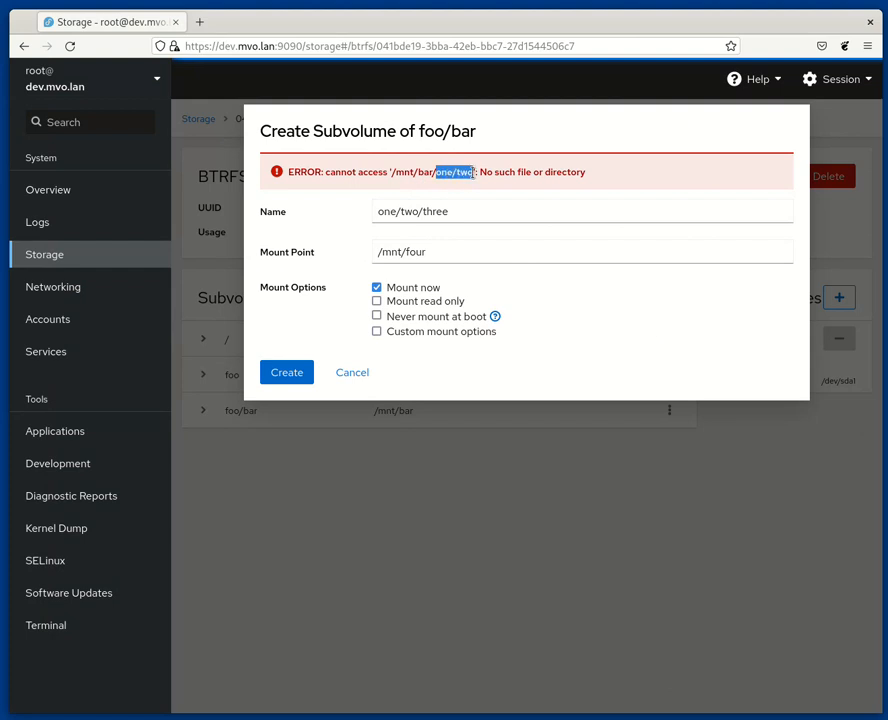
{"action": "left_click", "coordinate": [442, 174]}
{"action": "left_click", "coordinate": [352, 374]}
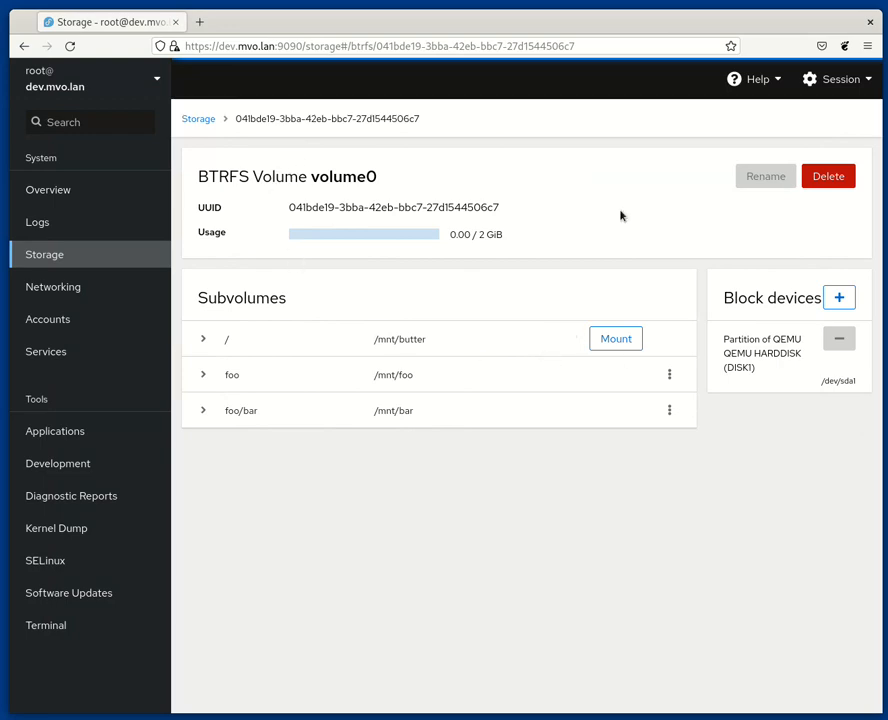
Step: Add the /dev/sda2 partition to volume0's block devices
{"action": "left_click", "coordinate": [839, 298]}
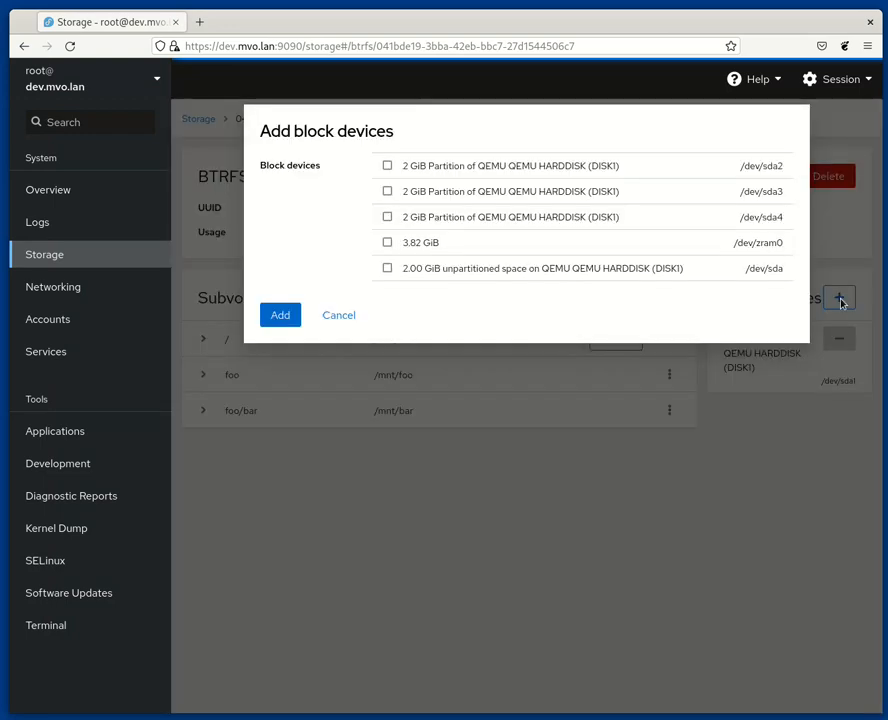
{"action": "left_click", "coordinate": [465, 166]}
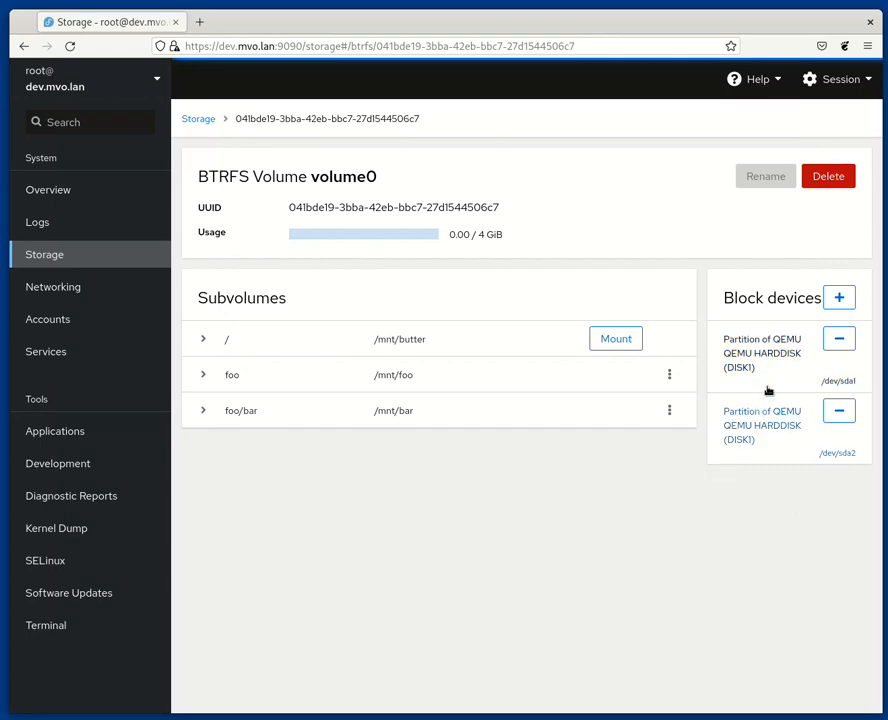
Step: Remove the /dev/sda1 partition from volume0 and return to the Storage overview
{"action": "left_click", "coordinate": [838, 340]}
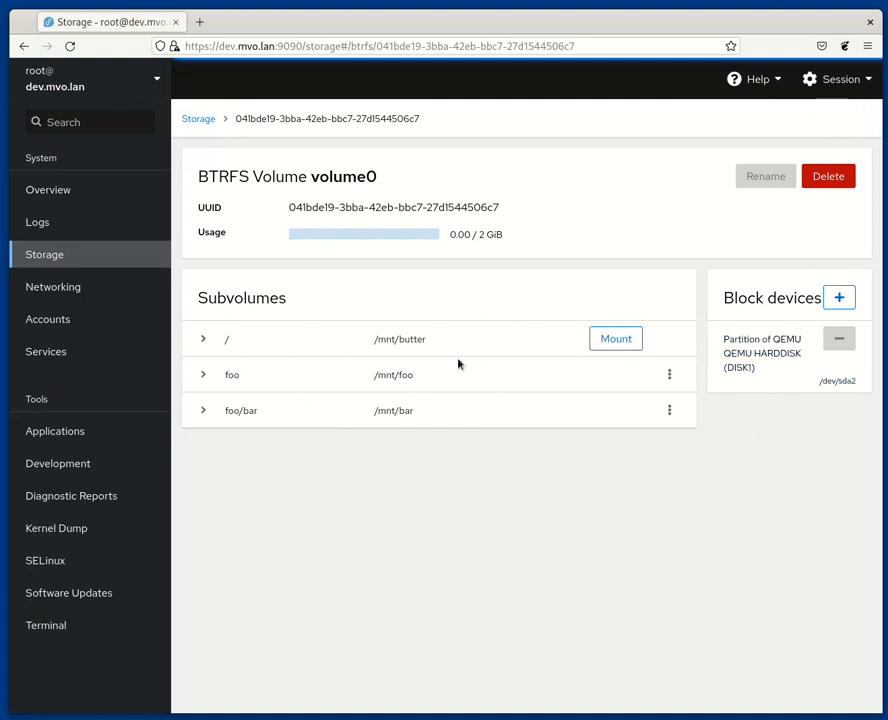
{"action": "left_click", "coordinate": [201, 121]}
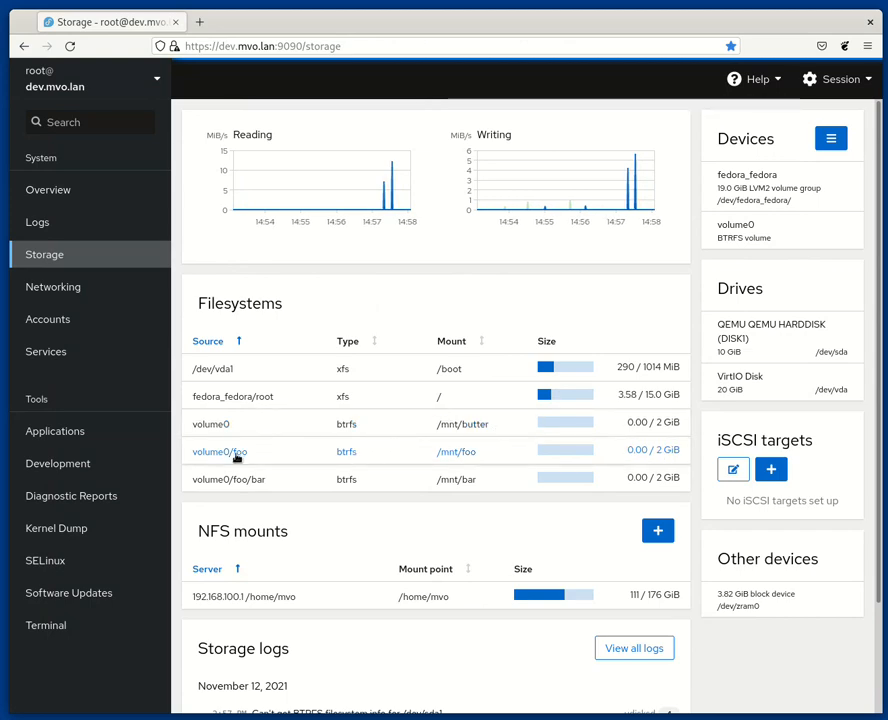
Step: Open the volume0 BTRFS volume and permanently delete it, confirming the deletion
{"action": "left_click", "coordinate": [290, 455]}
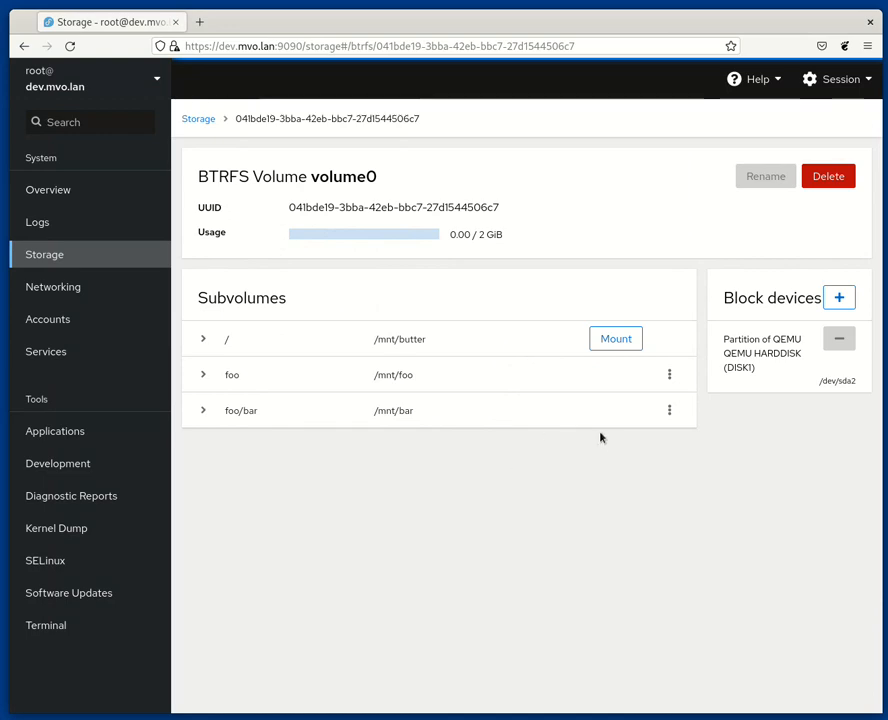
{"action": "left_click", "coordinate": [827, 177]}
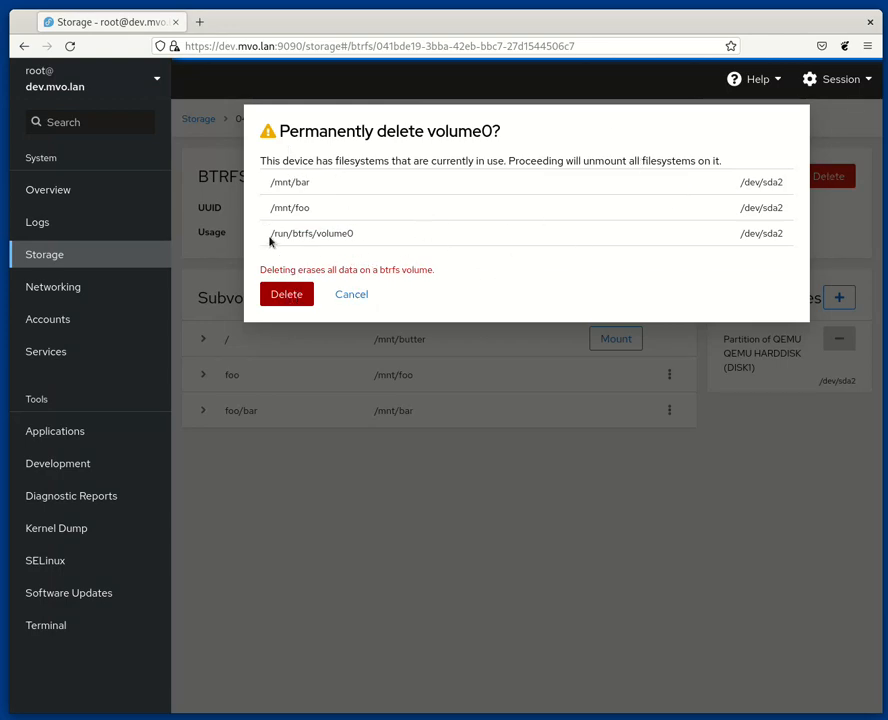
{"action": "left_click_drag", "start_coordinate": [270, 237], "coordinate": [410, 238]}
{"action": "left_click", "coordinate": [411, 240]}
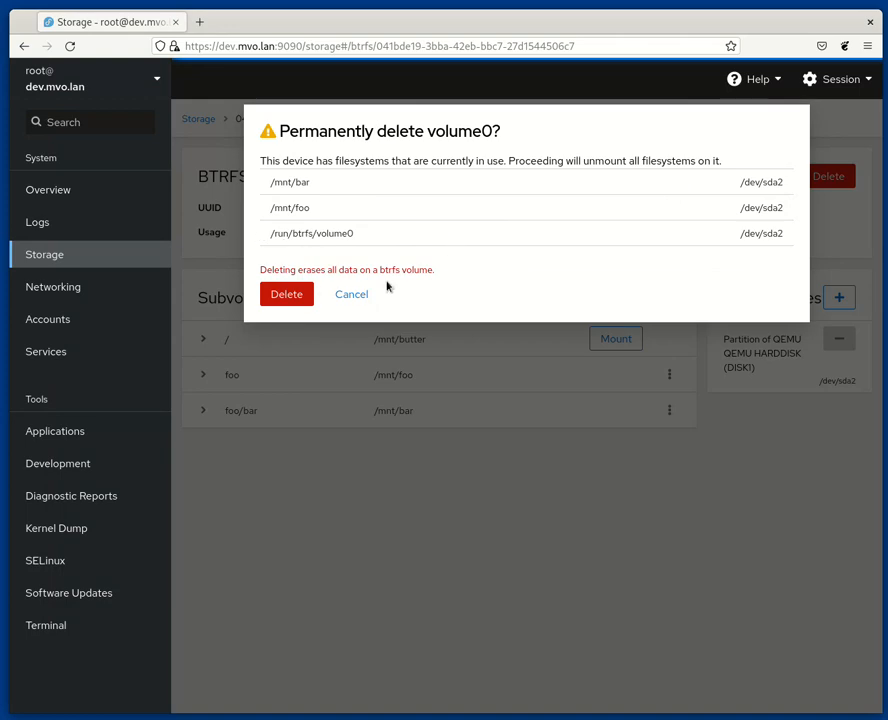
{"action": "left_click", "coordinate": [302, 295]}
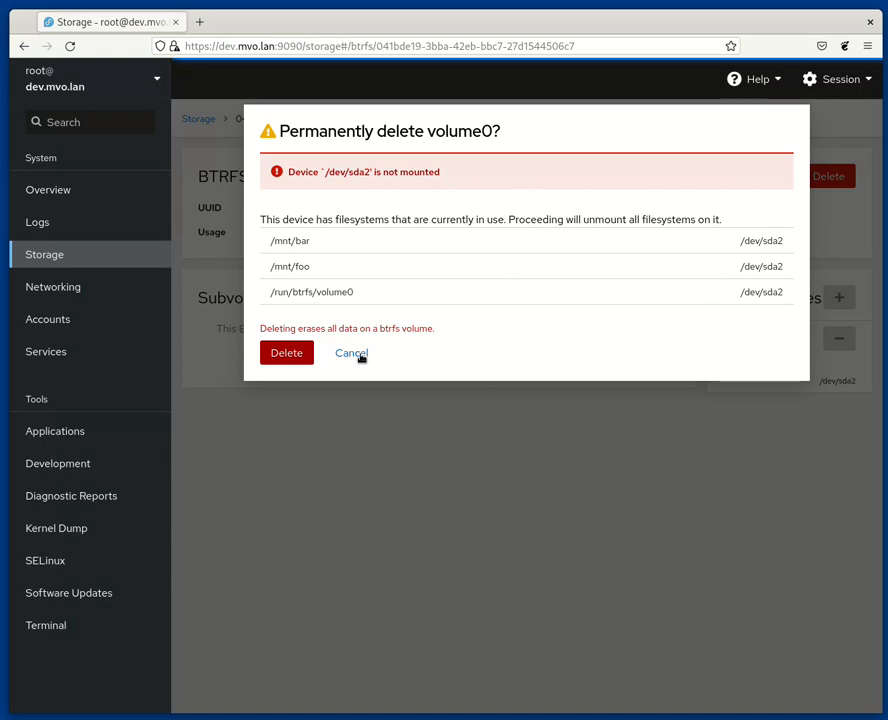
{"action": "left_click", "coordinate": [285, 360]}
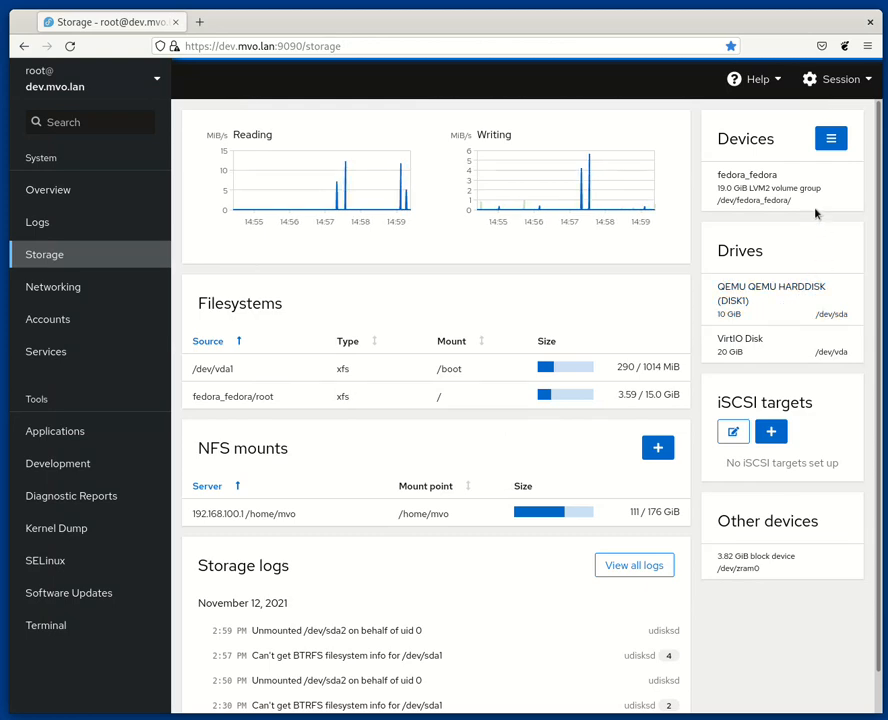
Step: Create a new BTRFS volume named volume0 using the /dev/sda1 partition as its block device
{"action": "left_click", "coordinate": [831, 138]}
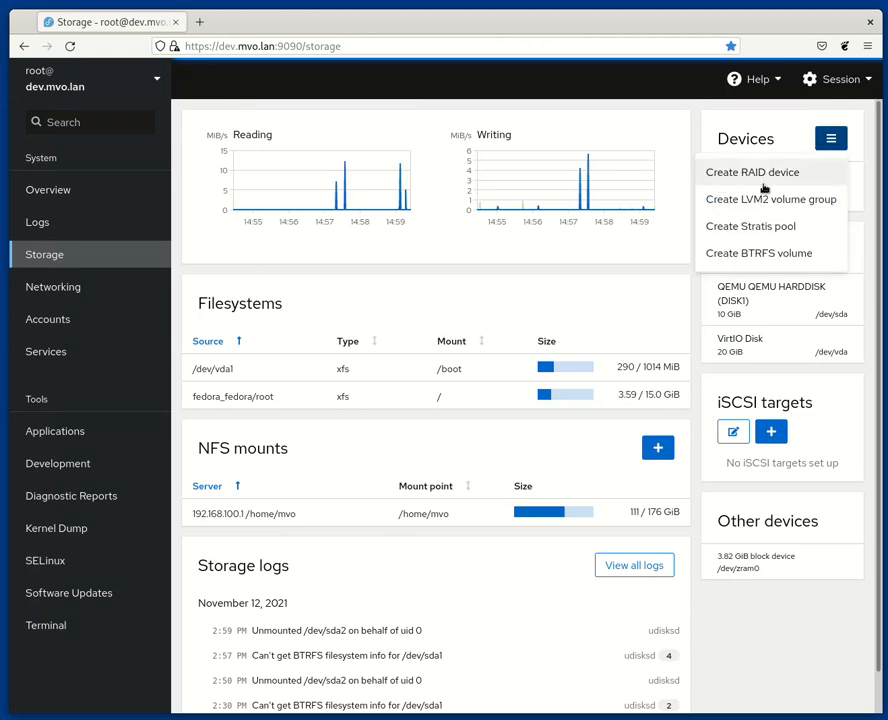
{"action": "left_click", "coordinate": [740, 254]}
{"action": "left_click", "coordinate": [535, 208]}
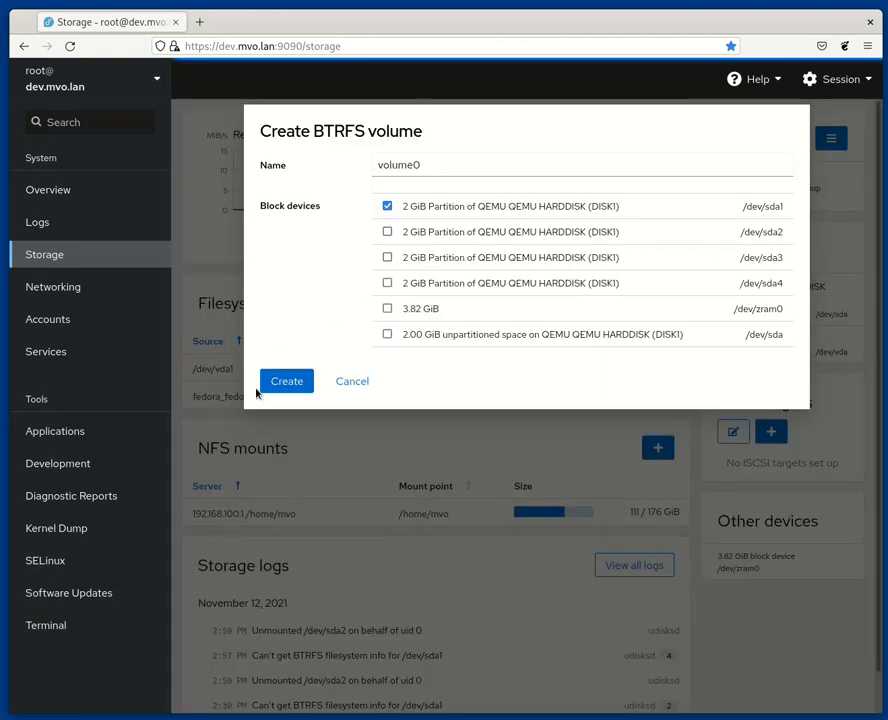
{"action": "left_click", "coordinate": [272, 384]}
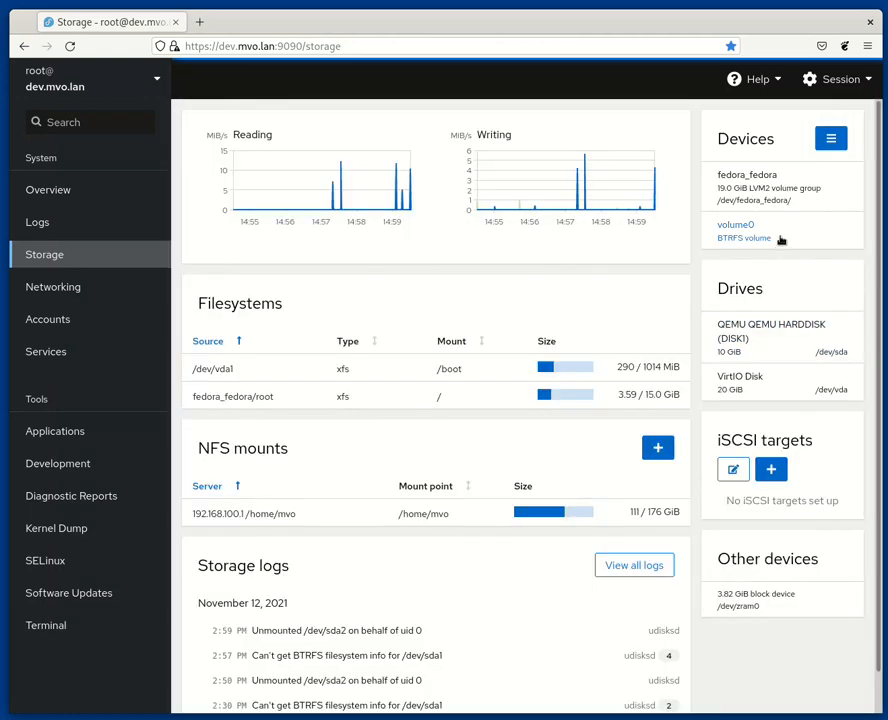
{"action": "left_click", "coordinate": [782, 238]}
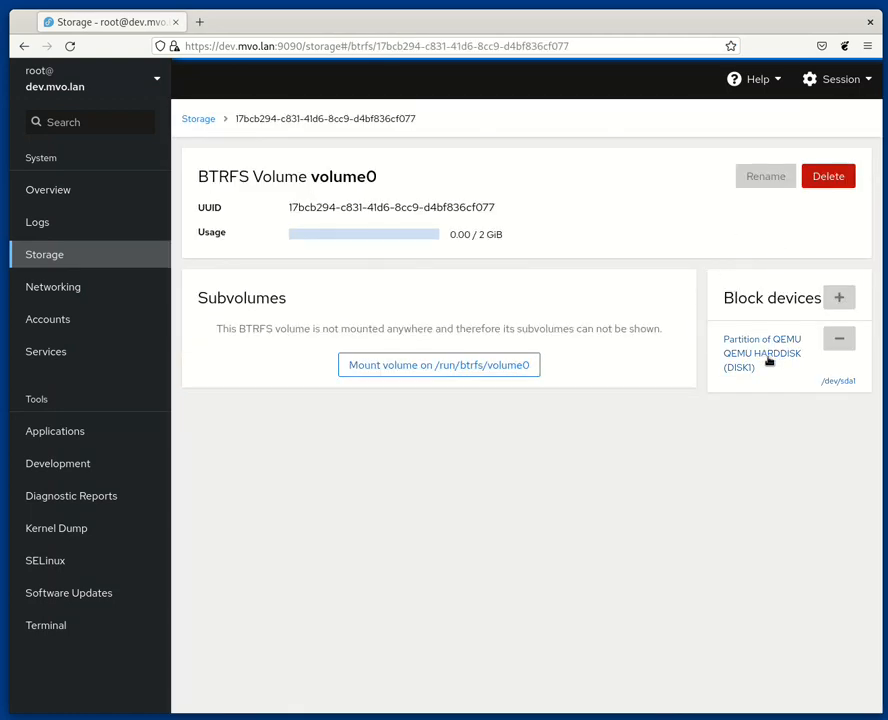
Step: Examine the QEMU HARDDISK drive page and the format options for volume0's /dev/sda1 partition without formatting
{"action": "left_click", "coordinate": [768, 361]}
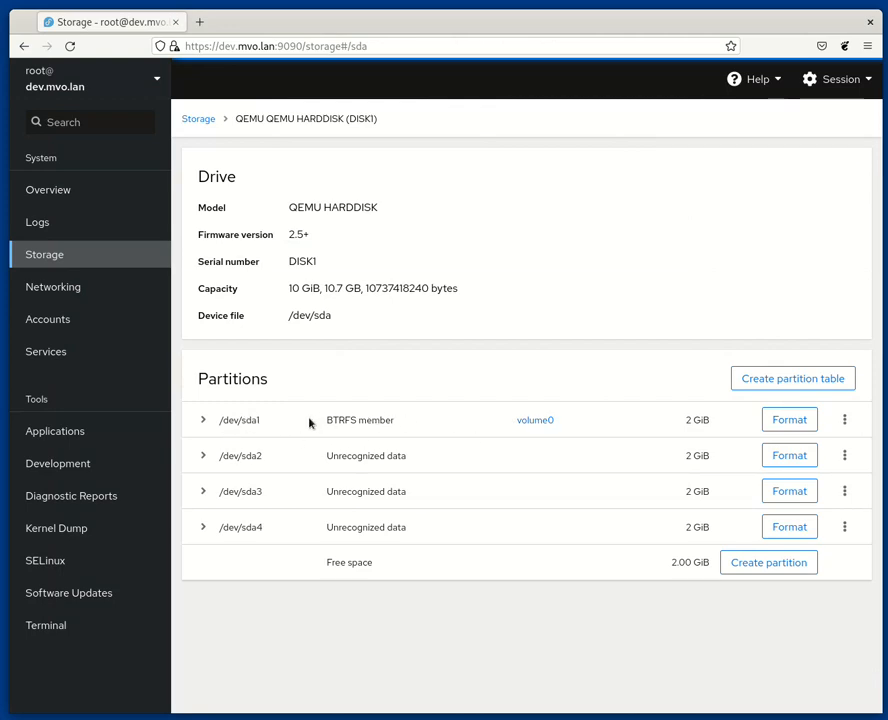
{"action": "left_click", "coordinate": [537, 421]}
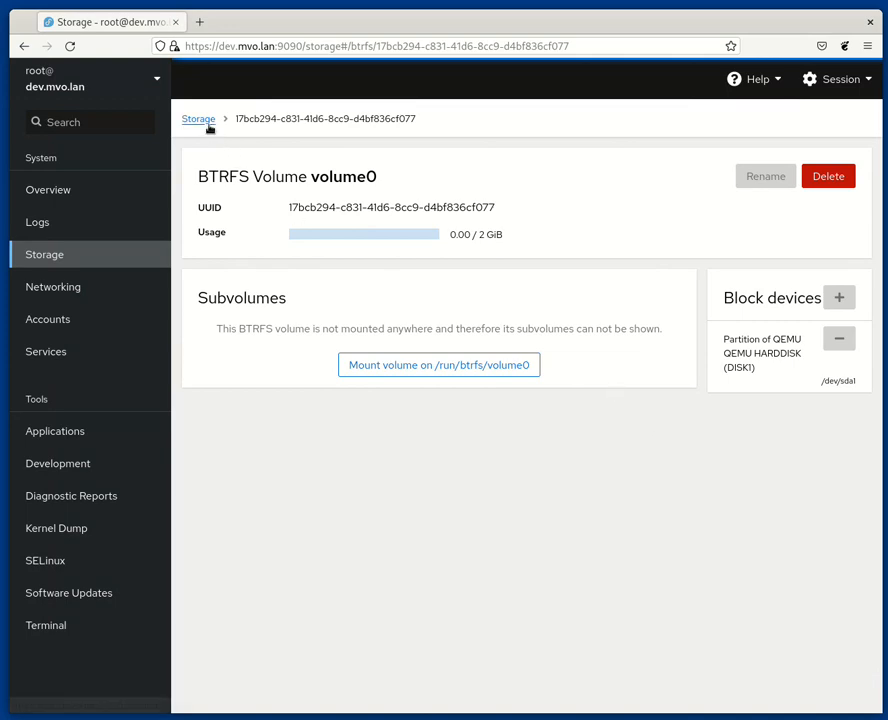
{"action": "left_click", "coordinate": [746, 360]}
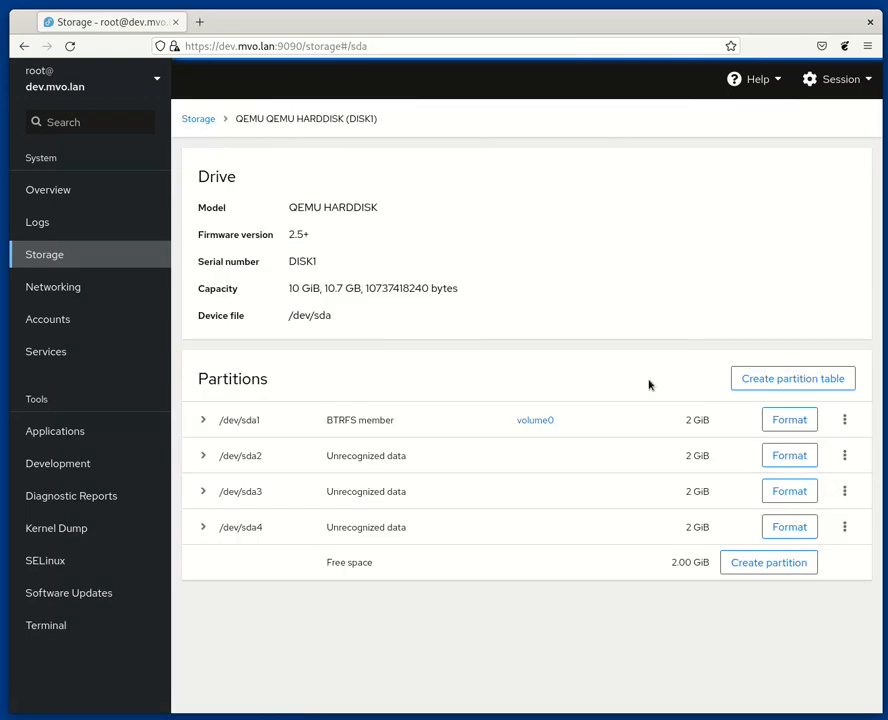
{"action": "left_click", "coordinate": [811, 427]}
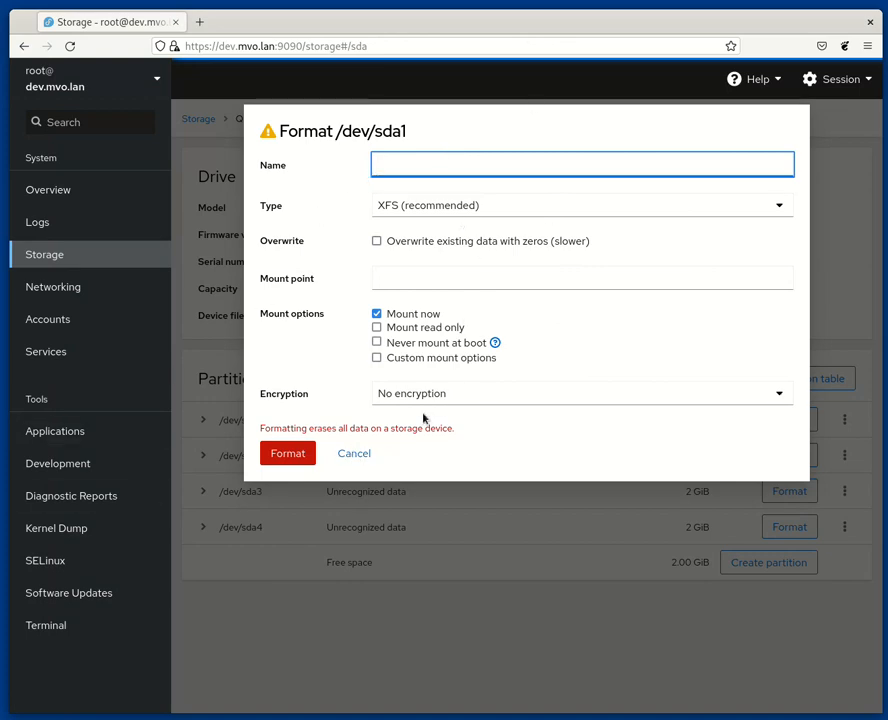
{"action": "left_click", "coordinate": [342, 453]}
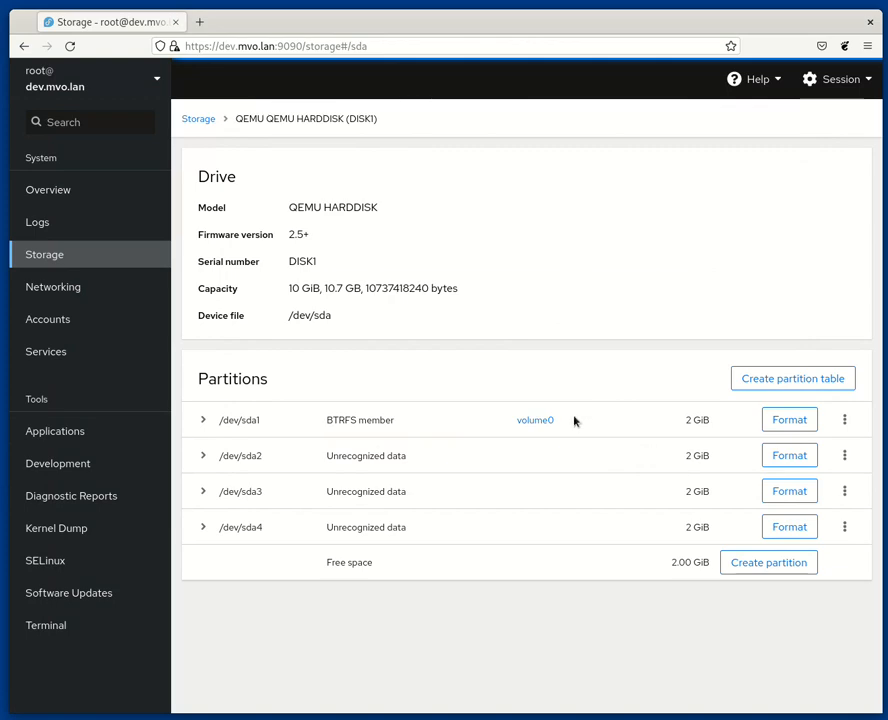
Step: Go back to the Storage overview and open the volume0 BTRFS volume page
{"action": "left_click", "coordinate": [200, 119]}
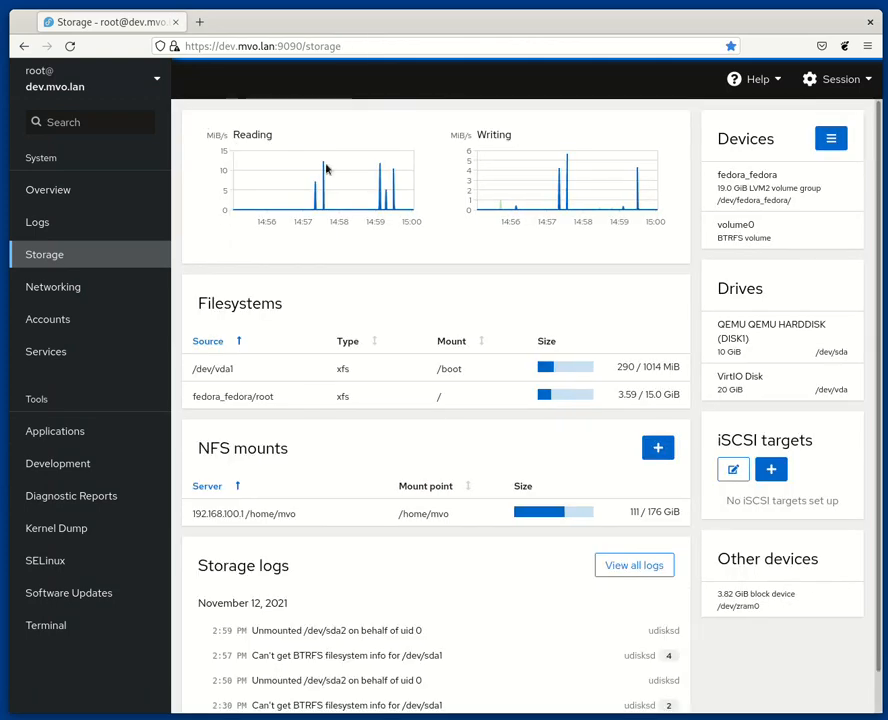
{"action": "left_click", "coordinate": [771, 238]}
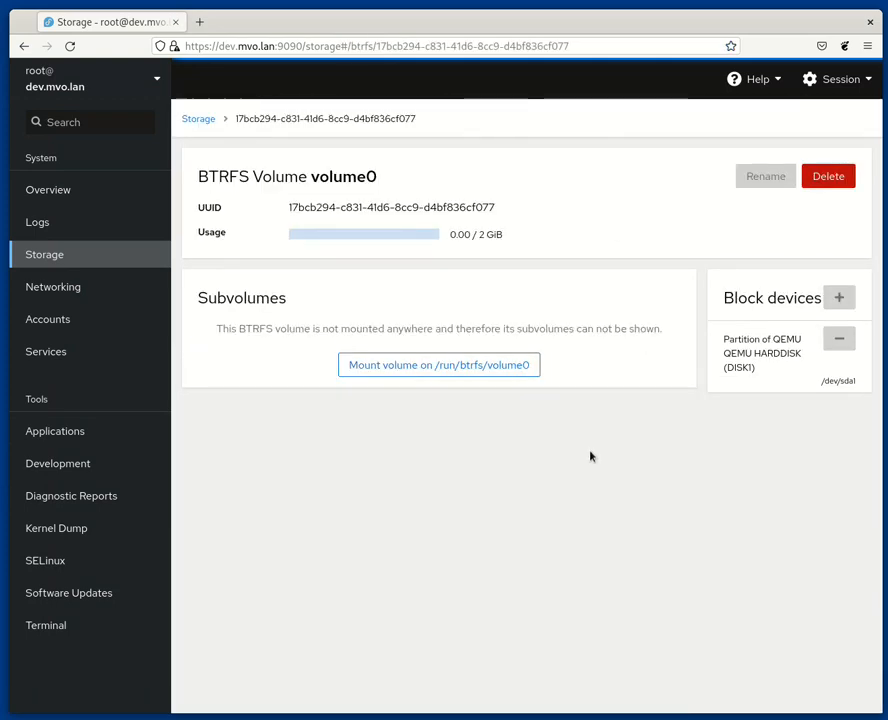